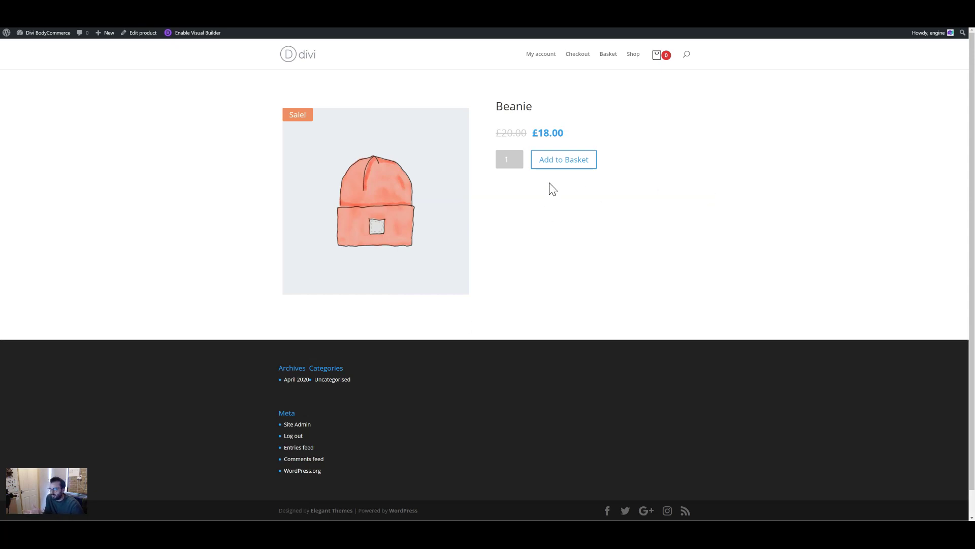
# Preview the Beanie product page in French, then switch the storefront back to English.
pyautogui.scroll(-1, 508, 414)
pyautogui.click(495, 501)
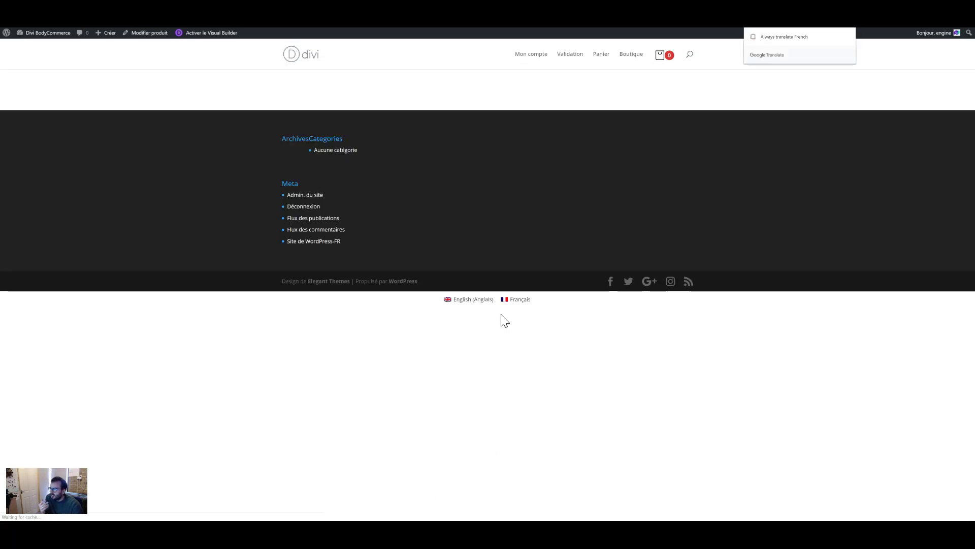
pyautogui.click(473, 304)
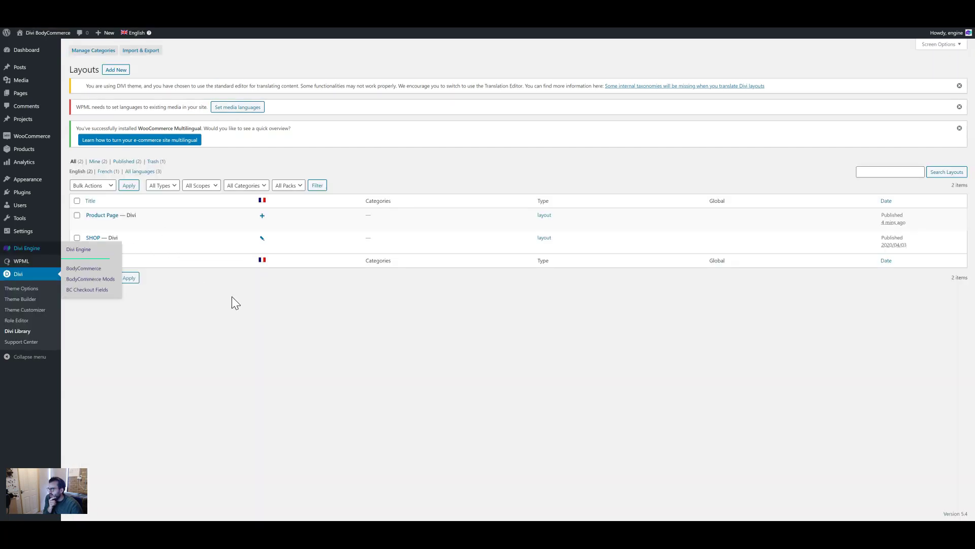
# Review the BodyCommerce Product Page template setting.
pyautogui.moveTo(100, 216)
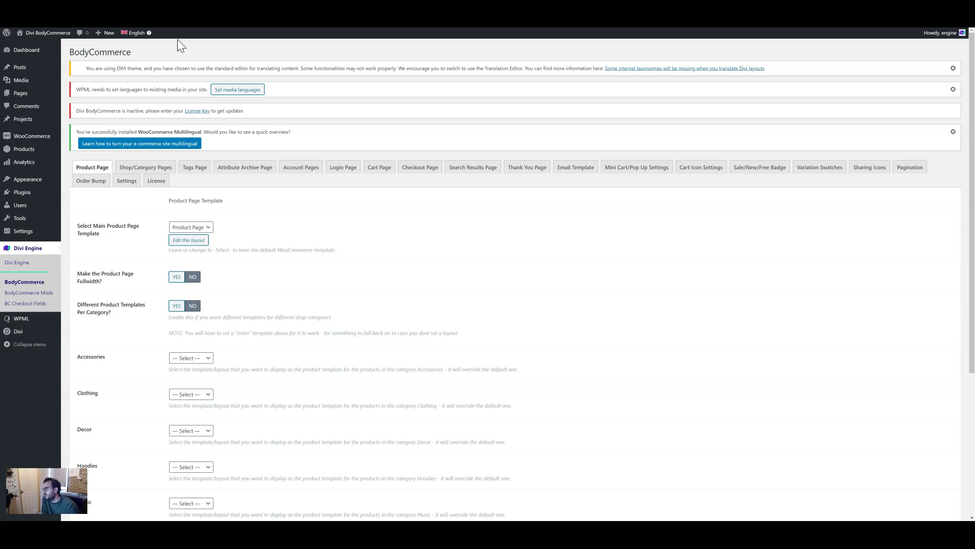
# Open the Product Page layout from the Divi Library layouts list for editing.
pyautogui.hotkey('ctrl', 'Tab')
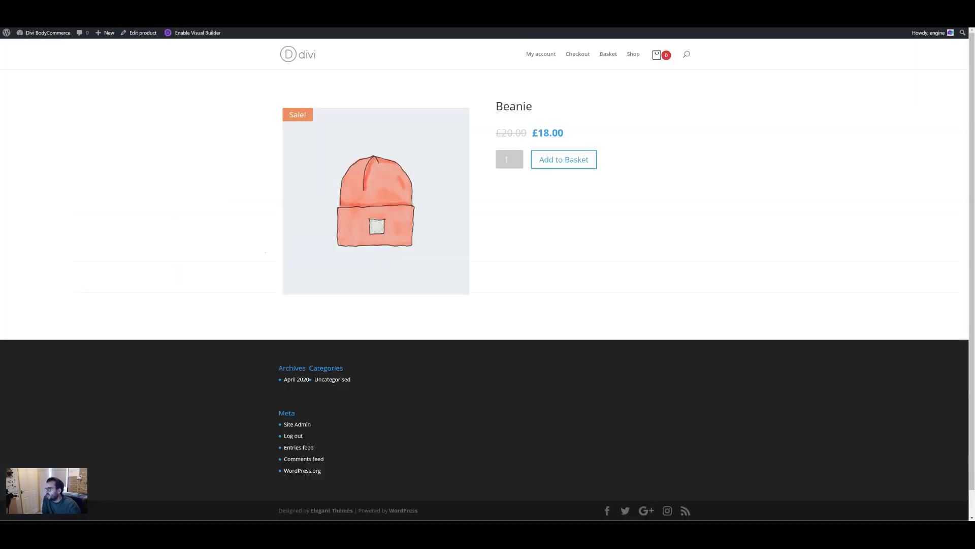
pyautogui.hotkey('ctrl', 'Tab')
pyautogui.click(109, 216)
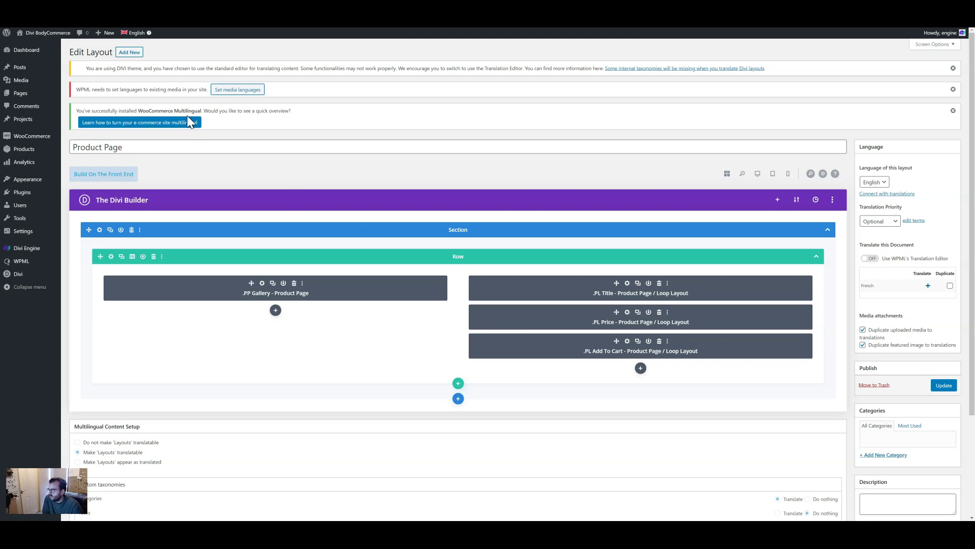
# Create a French translation of the Product Page layout, copy the English content, and publish it.
pyautogui.moveTo(130, 34)
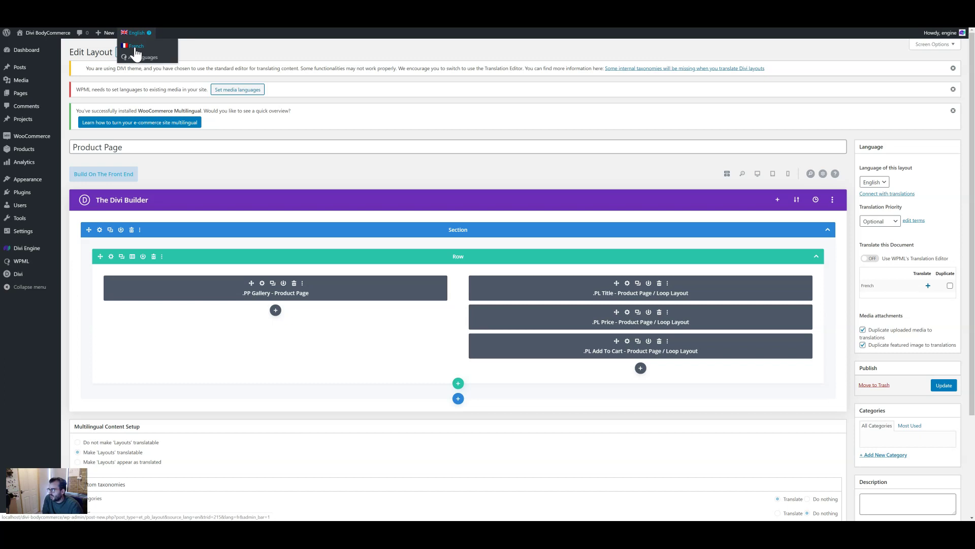
pyautogui.click(136, 48)
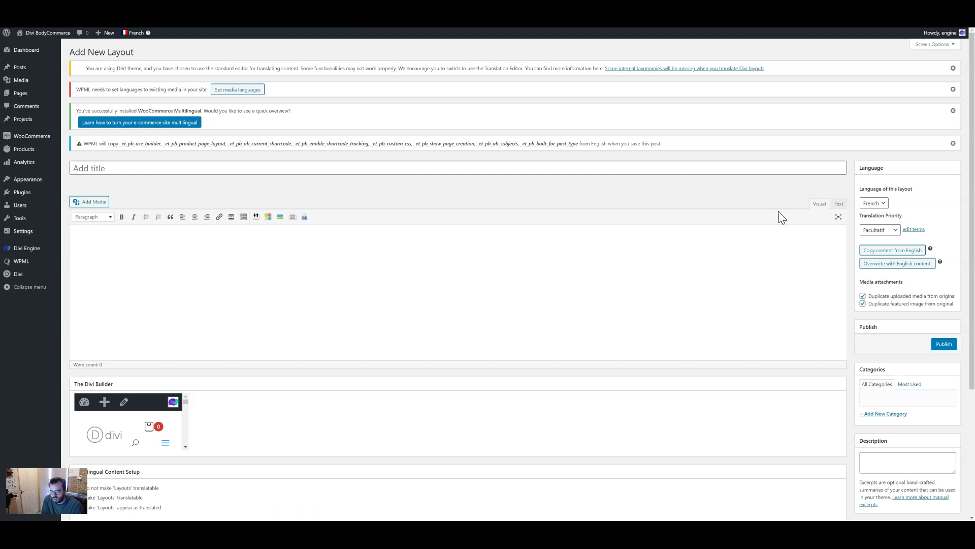
pyautogui.click(885, 251)
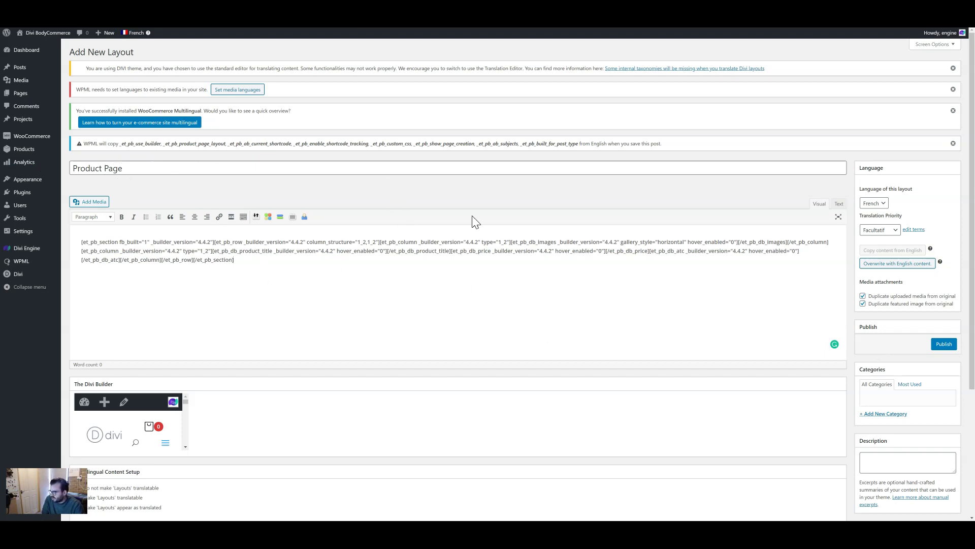
pyautogui.click(943, 346)
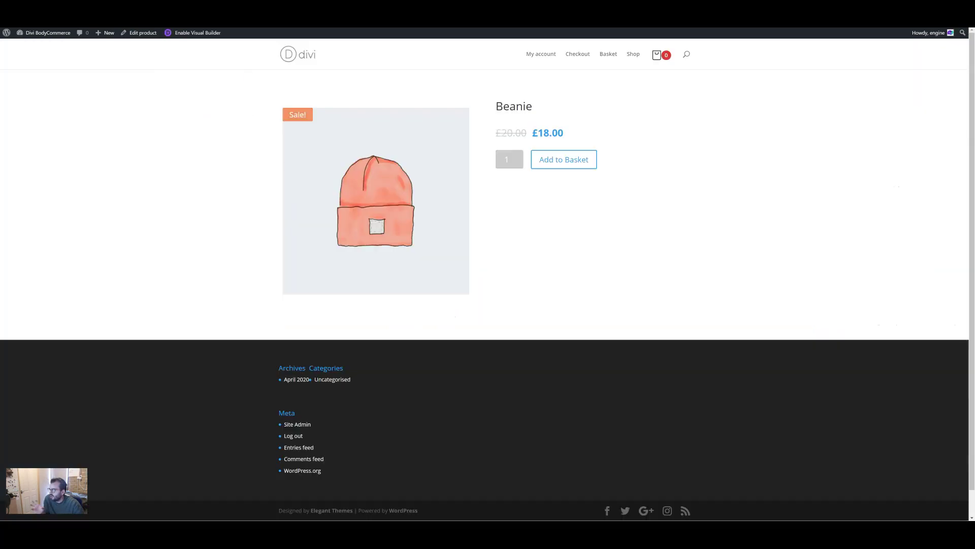
# Reload the front-end Beanie product page to check its product content.
pyautogui.rightClick(578, 211)
pyautogui.click(600, 234)
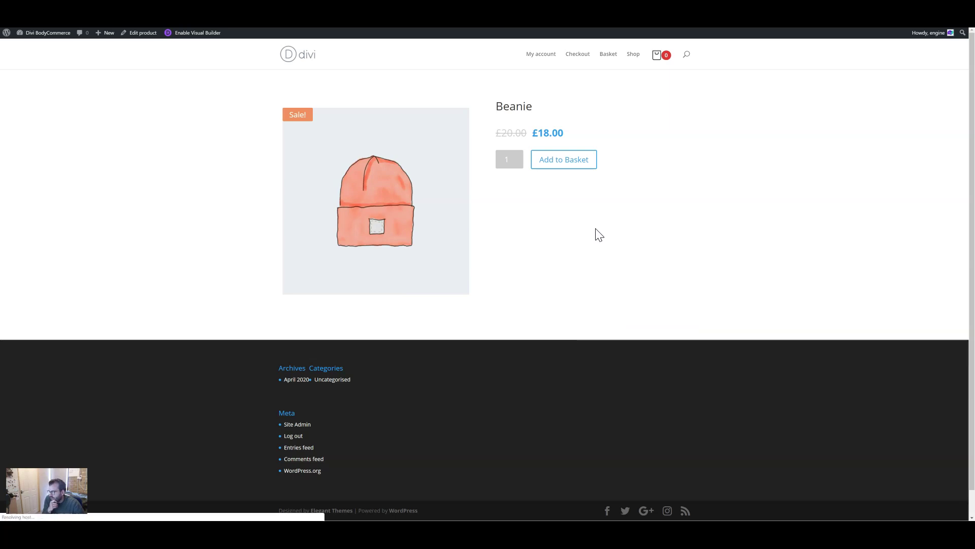
pyautogui.scroll(-1, 505, 391)
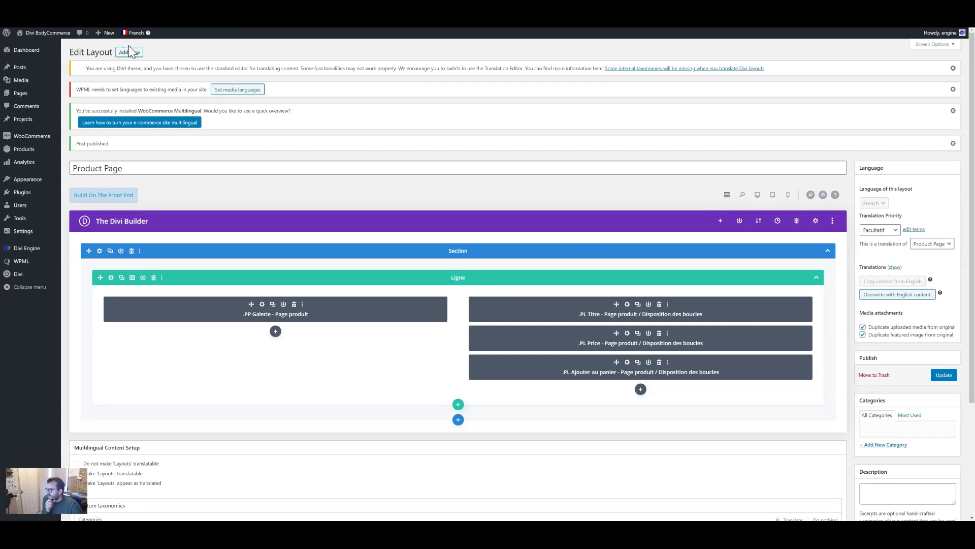
# Open the French add-to-cart module's settings, centred and enlarged to show more fields.
pyautogui.moveTo(149, 37)
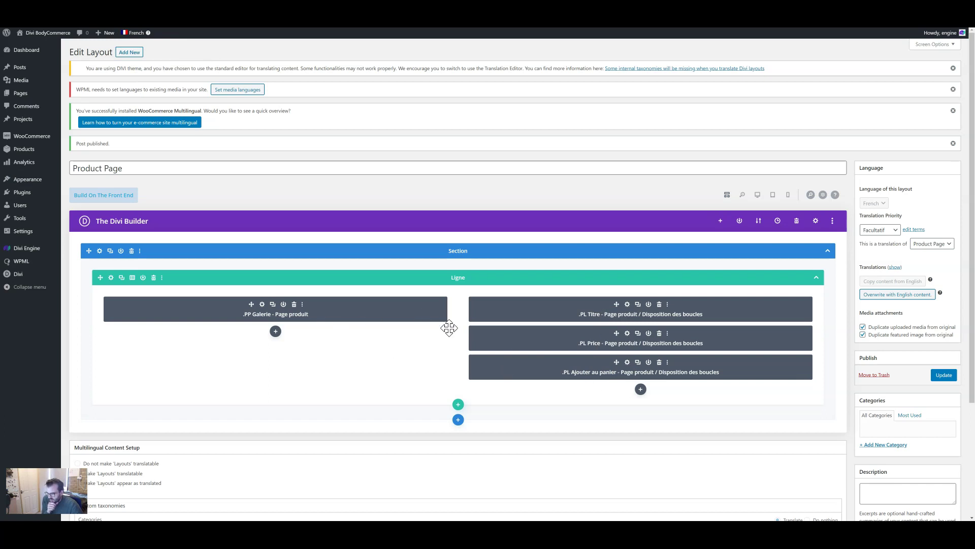
pyautogui.click(628, 363)
pyautogui.moveTo(64, 54); pyautogui.dragTo(335, 128)
pyautogui.moveTo(430, 307); pyautogui.dragTo(638, 392)
pyautogui.scroll(-1, 417, 235)
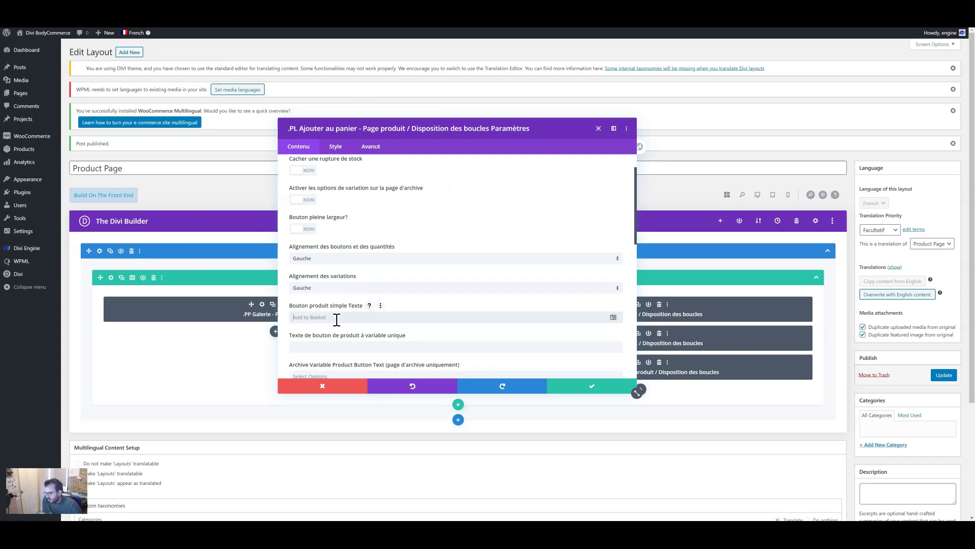
# Set the simple-product button text to 'Ajouter au Panier' and save the module.
pyautogui.click(360, 322)
pyautogui.write('ajouter au panier')
pyautogui.moveTo(298, 316); pyautogui.dragTo(293, 316)
pyautogui.write('A')
pyautogui.moveTo(315, 317); pyautogui.dragTo(319, 318)
pyautogui.write('Au ')
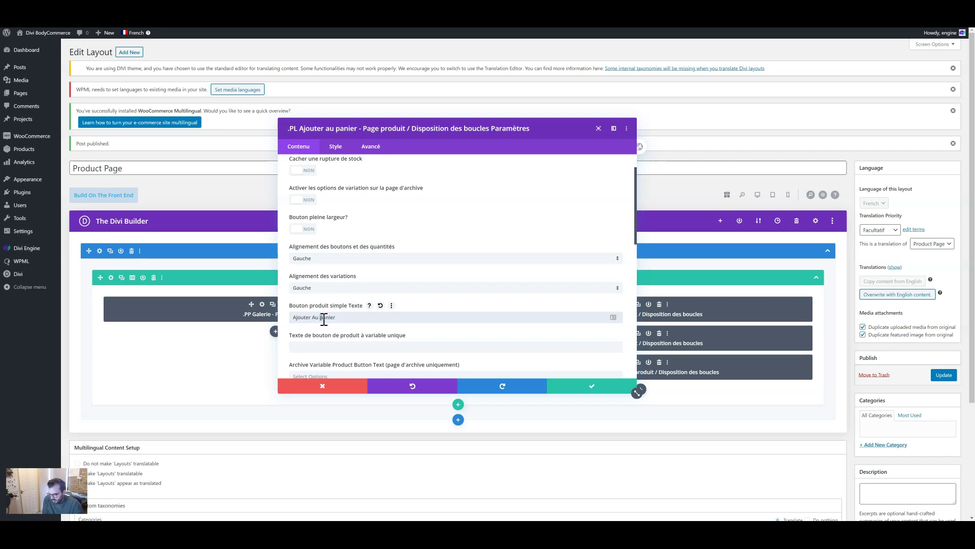
pyautogui.write('P')
pyautogui.click(589, 389)
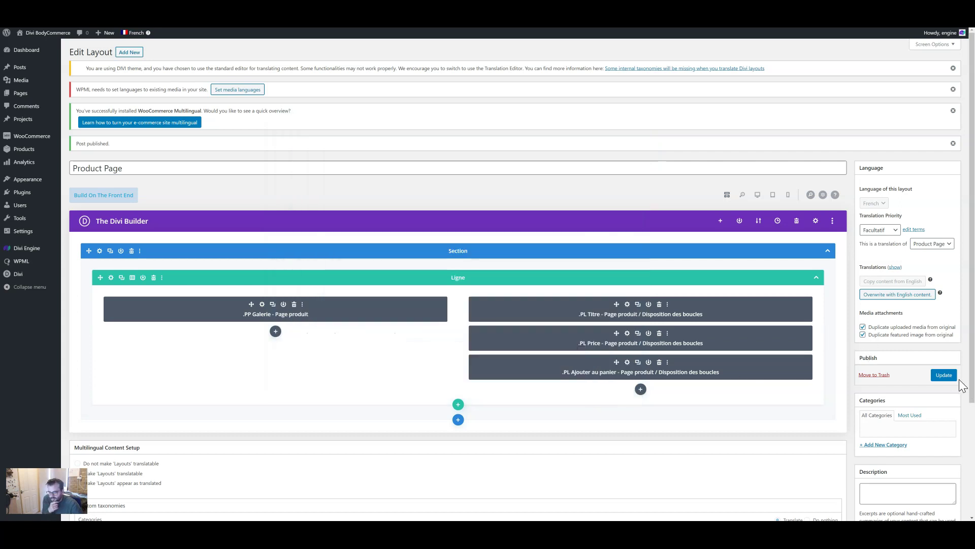
# Update the French layout and reload the Beanie page to see the 'Ajouter au Panier' button.
pyautogui.click(945, 376)
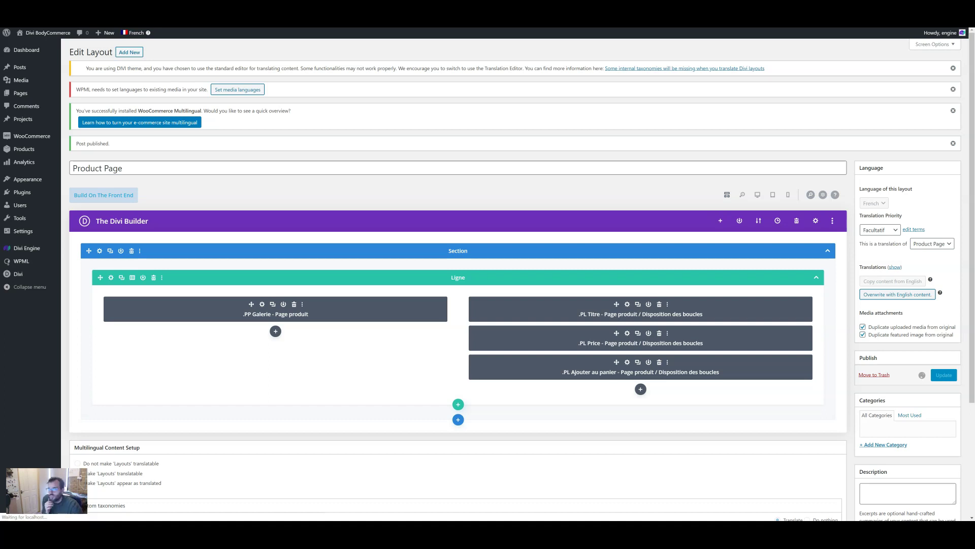
pyautogui.hotkey('ctrl', 'Tab')
pyautogui.rightClick(624, 192)
pyautogui.click(660, 214)
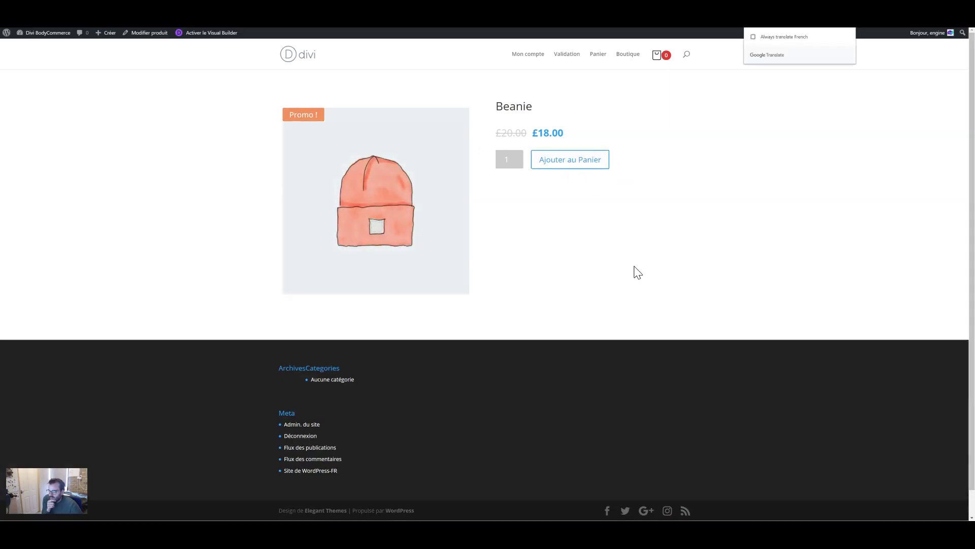
# Switch the front-end Beanie product page back to English via the language switcher.
pyautogui.scroll(-1, 610, 249)
pyautogui.scroll(-1, 601, 244)
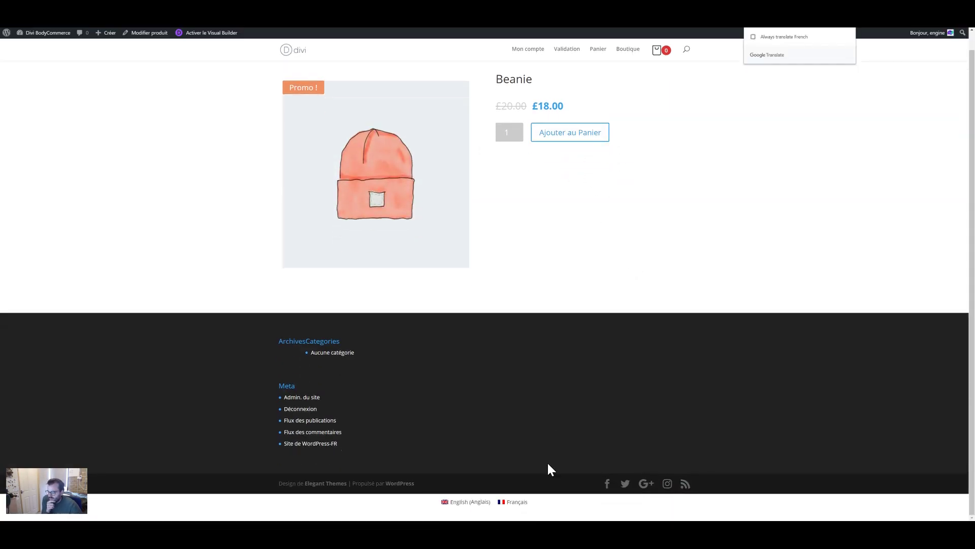
pyautogui.click(482, 503)
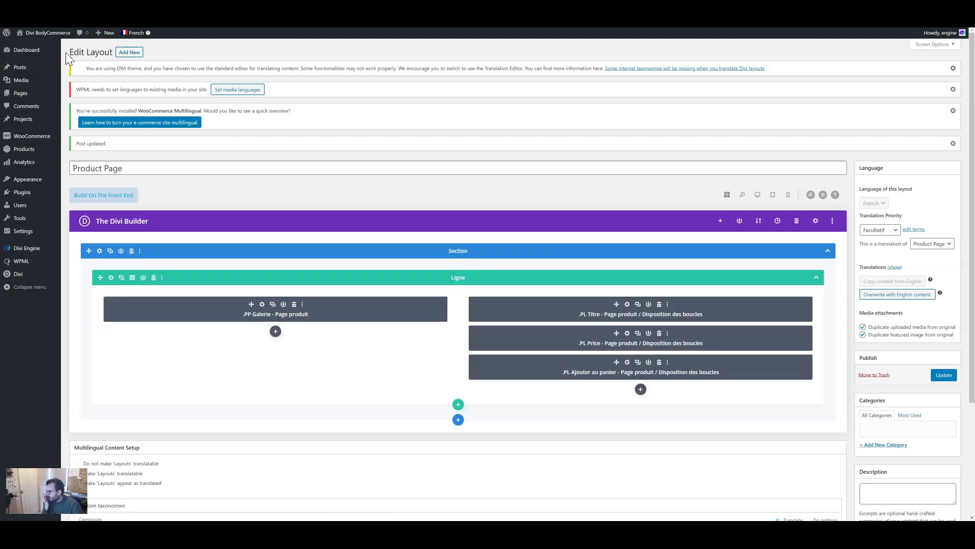
# Look over the WPML admin menu.
pyautogui.moveTo(33, 263)
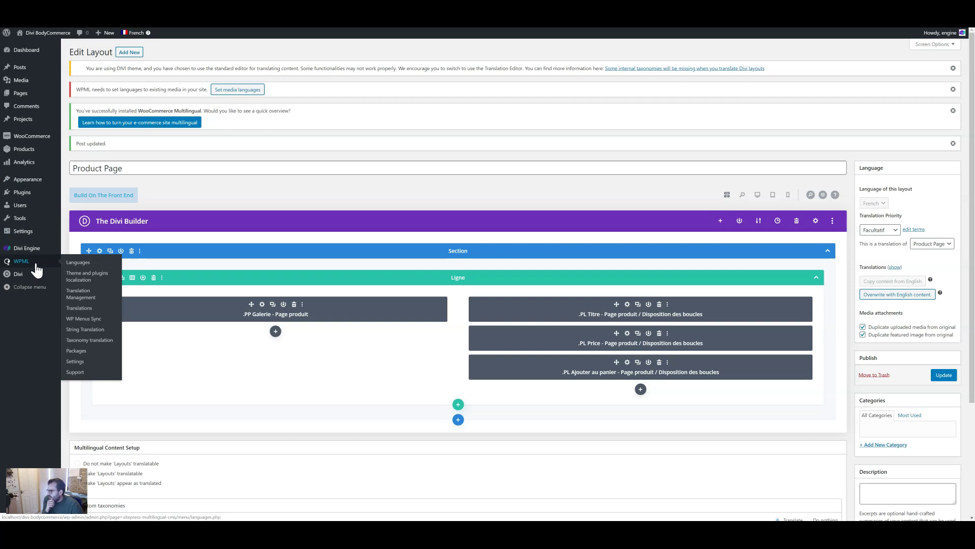